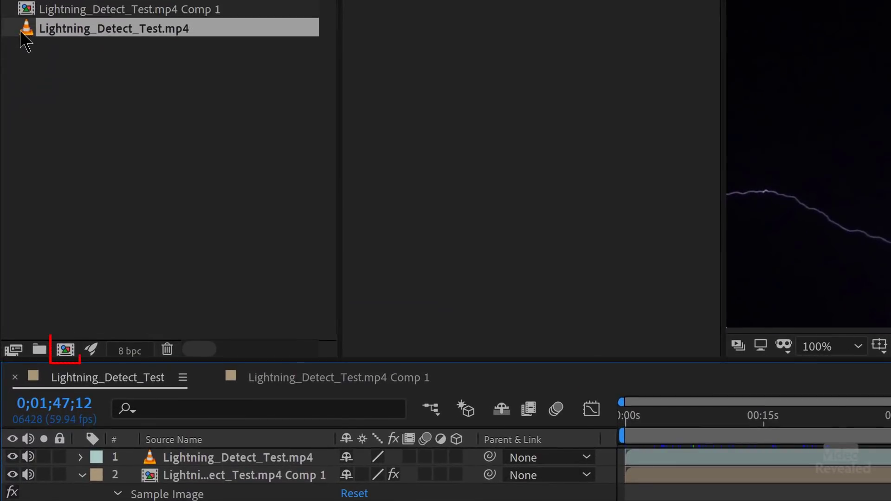
Create a comp from Lightning_Detect_Test.mp4 and rename it 'VidRev Lightning'.
drag(28, 29, 66, 353)
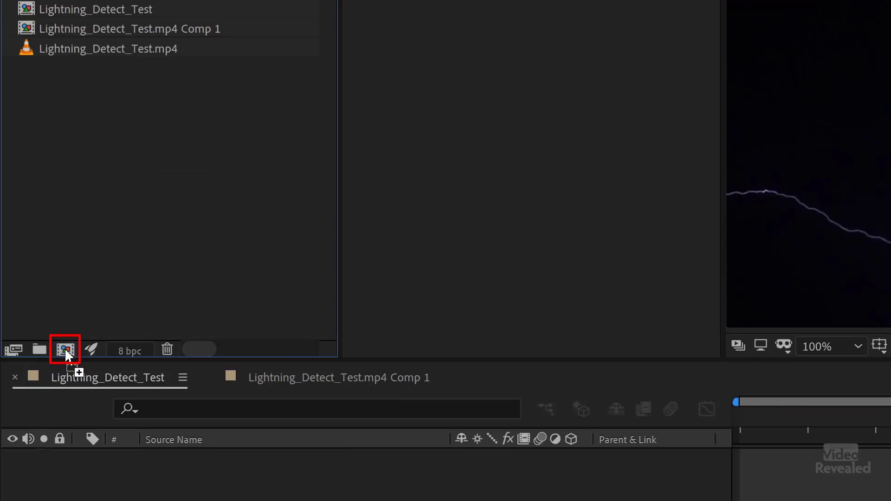
right_click(75, 9)
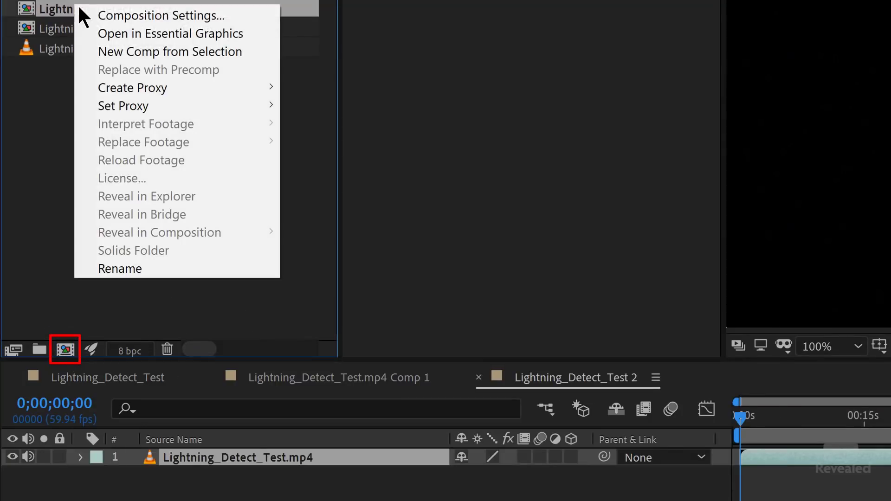
click(145, 269)
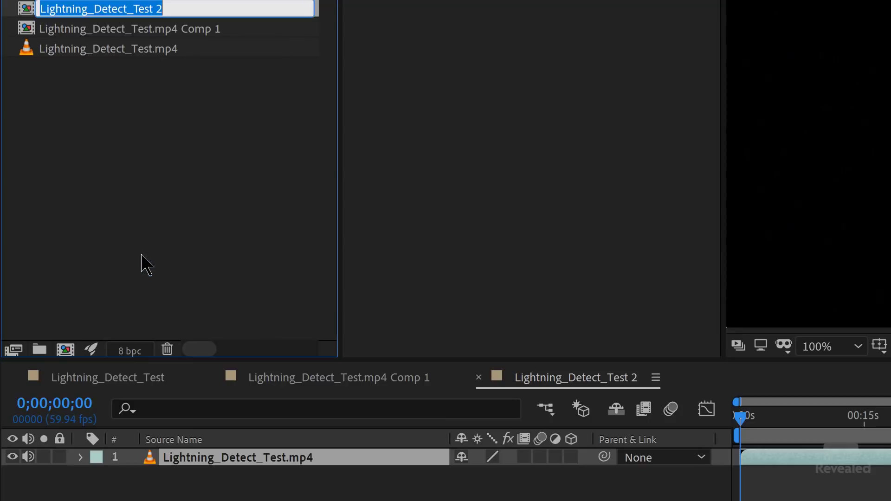
text(VidRev)
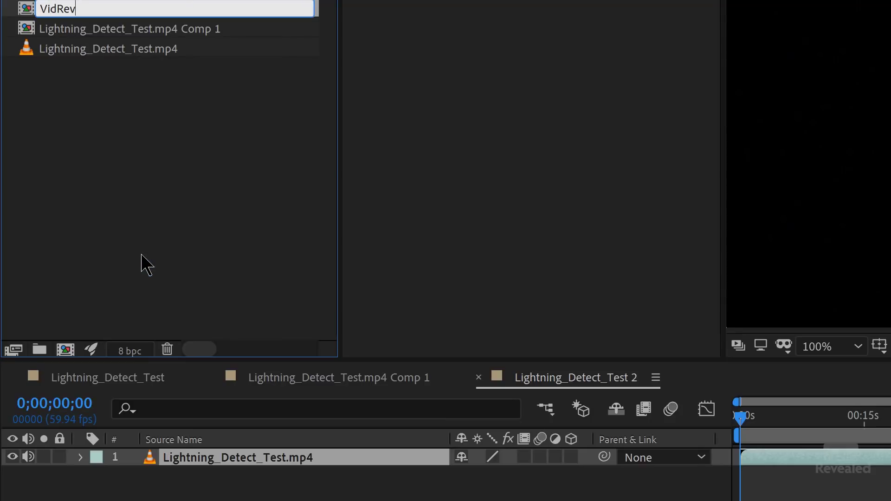
text( LIg)
key(BackSpace)
key(BackSpace)
text(ightning)
key(Return)
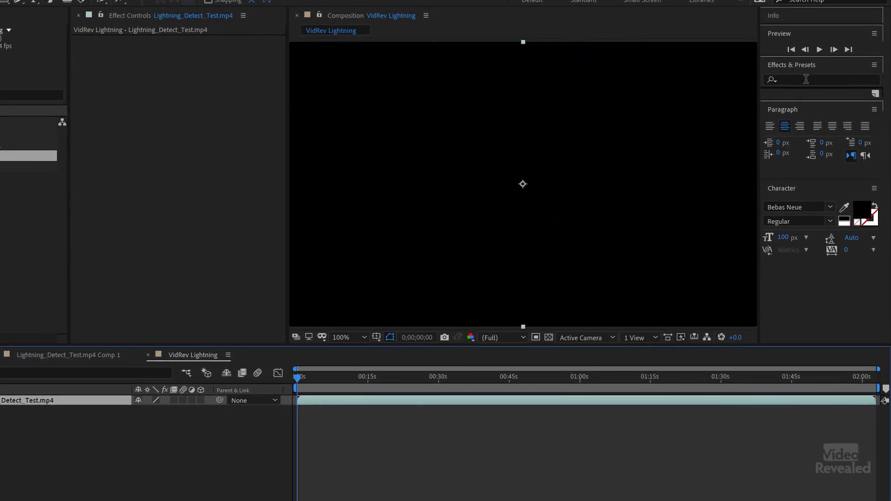
Apply Minimax to the lightning footage layer and set its Radius to 500.
click(806, 80)
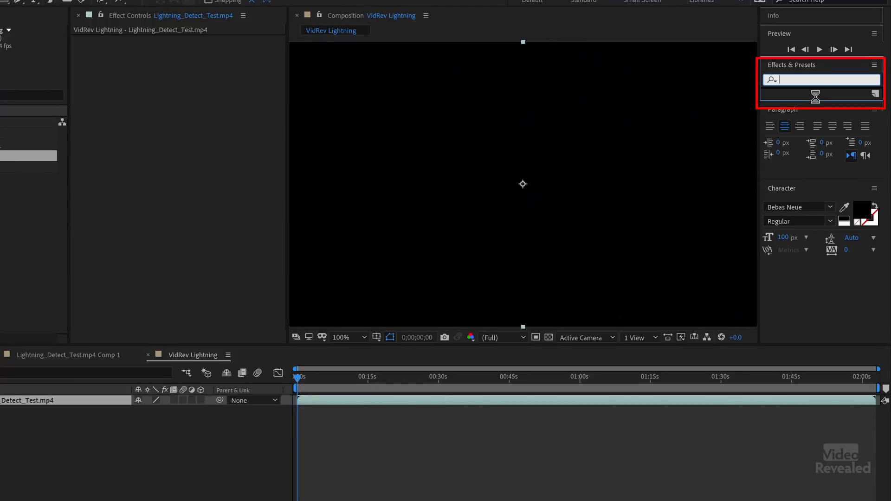
text(mini)
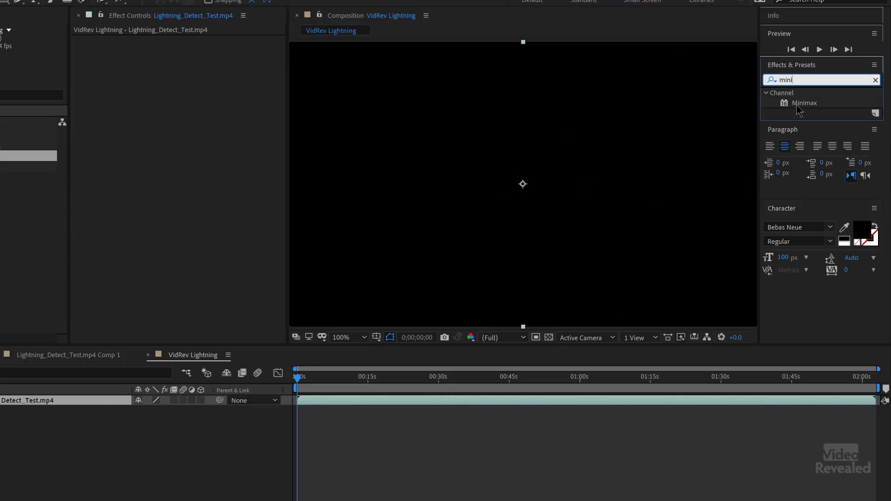
drag(800, 107, 22, 392)
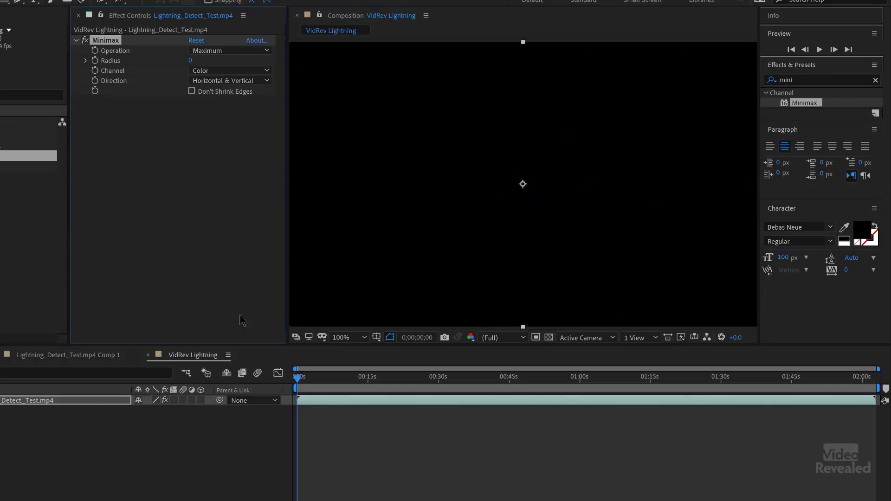
drag(299, 383, 335, 386)
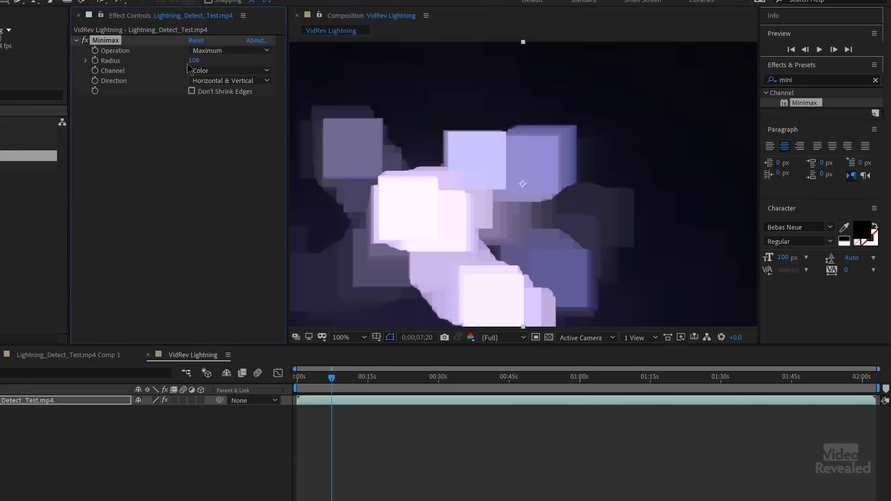
text(500)
key(Return)
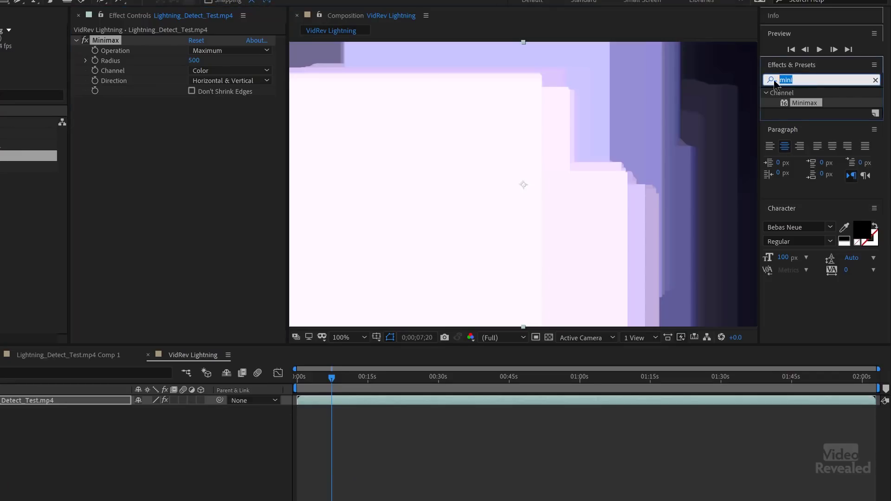
Add the Stylize Mosaic effect with Horizontal and Vertical Blocks both set to 1.
text(mi)
key(BackSpace)
text(osai)
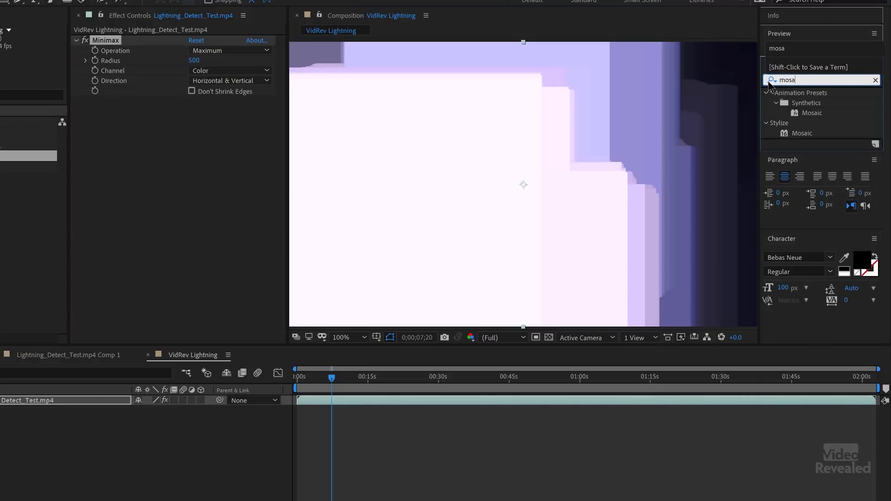
double_click(803, 134)
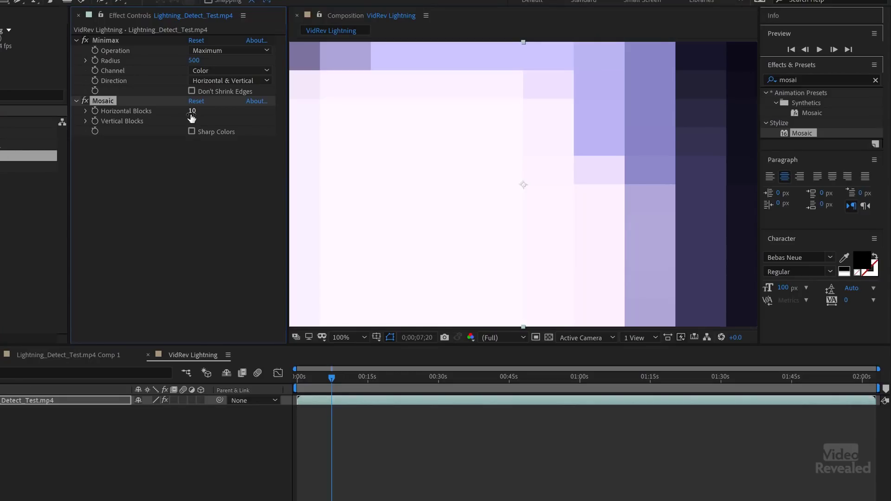
text(1)
click(195, 121)
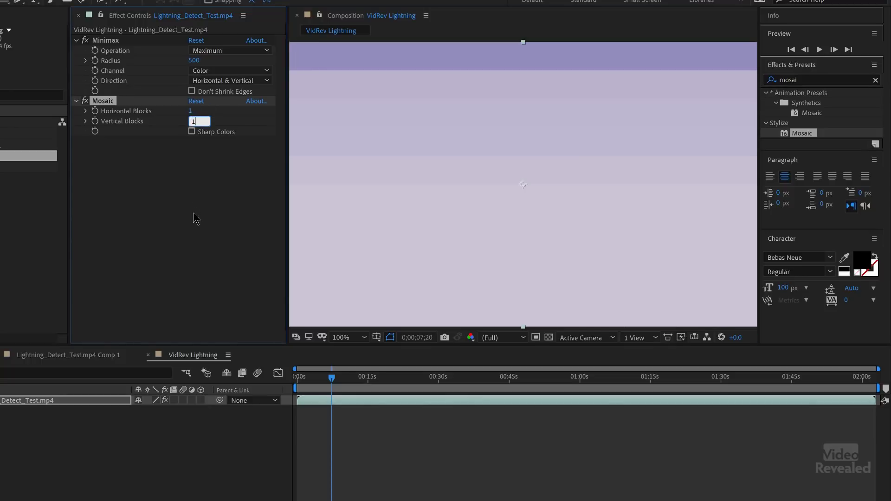
click(195, 218)
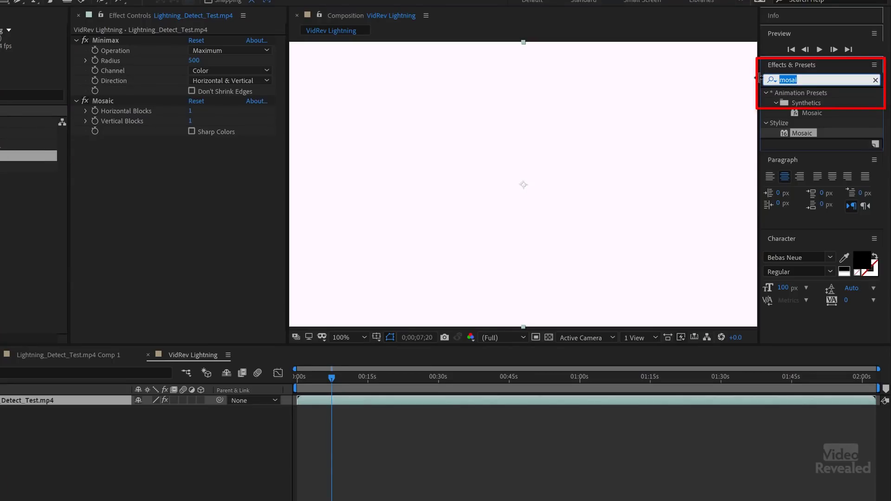
Add the Stylize Threshold effect at Level 128 and scrub frames to check white and black results.
text(thre)
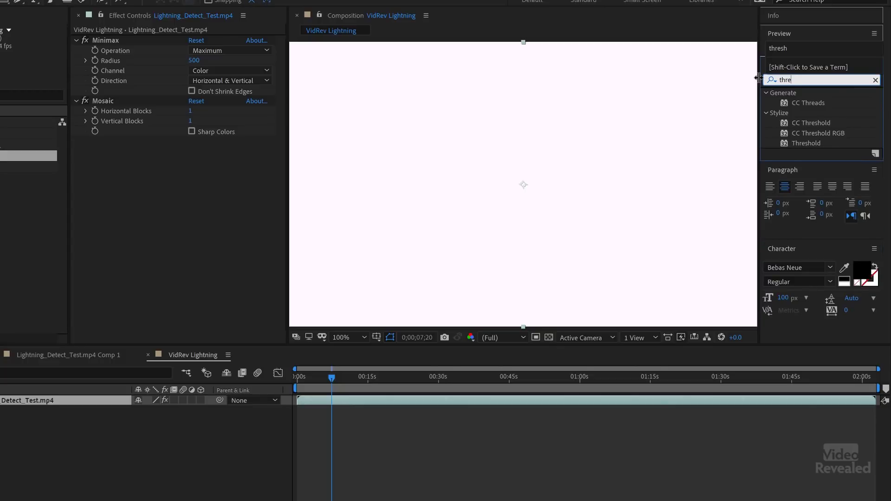
text(sh)
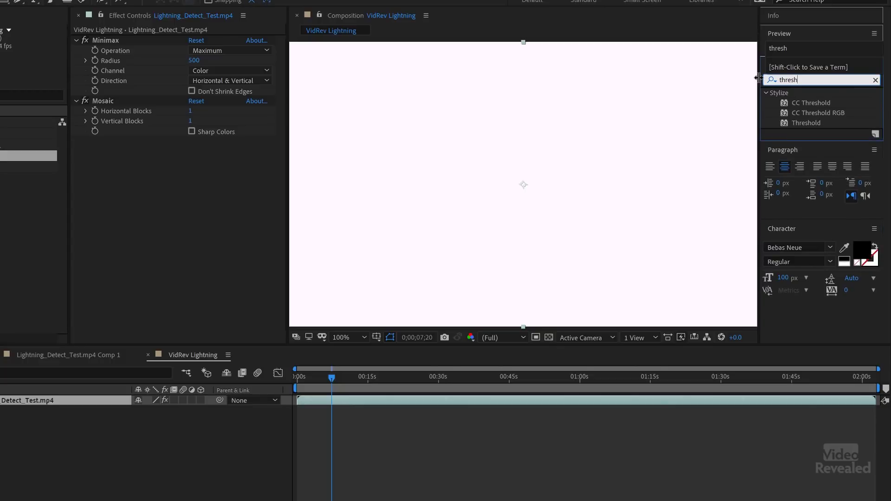
click(809, 104)
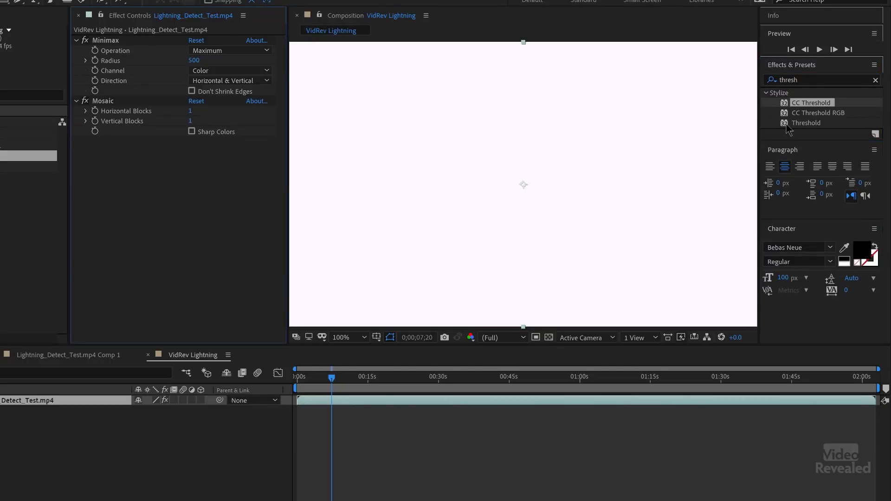
click(787, 123)
double_click(785, 123)
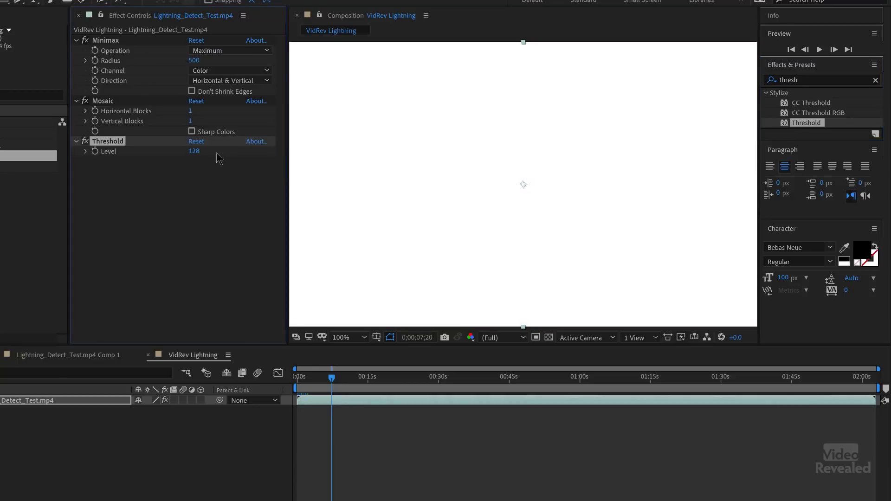
click(194, 151)
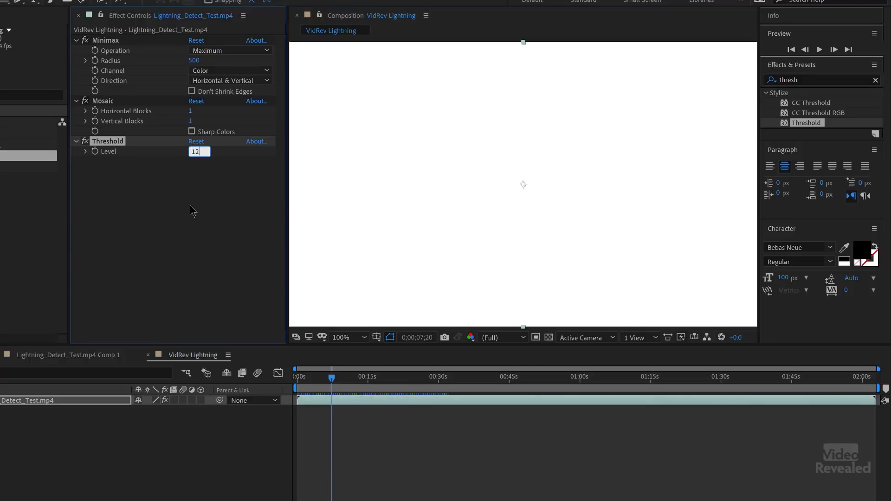
click(194, 244)
mouse_move(338, 383)
mouse_down()
mouse_move(346, 383)
mouse_move(328, 383)
mouse_move(352, 381)
mouse_up()
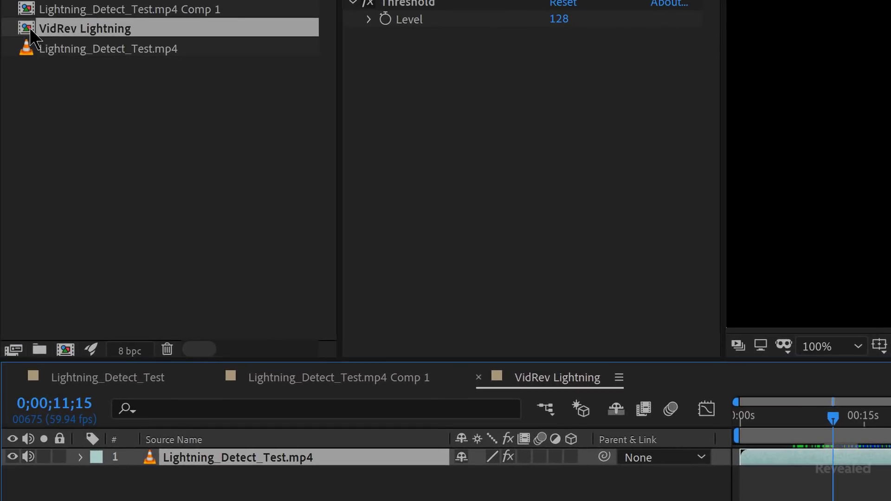
Nest VidRev Lightning in a new comp and apply the Sample Image expression preset to that layer.
click(30, 36)
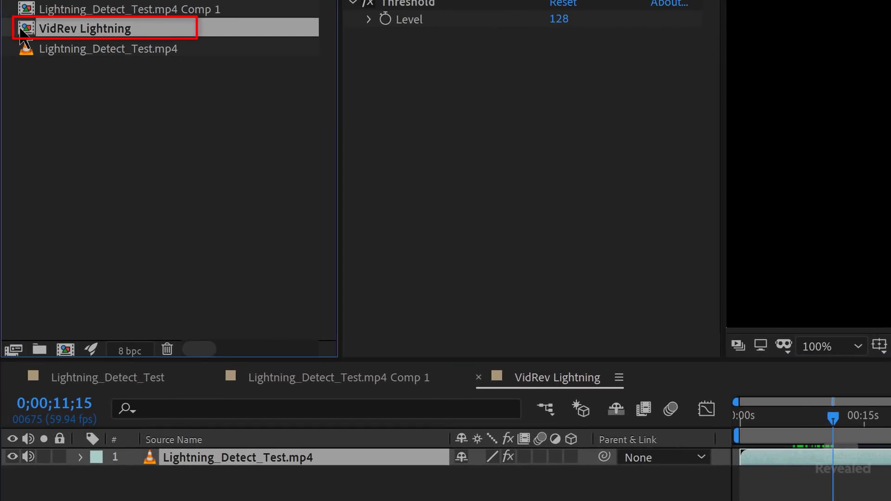
drag(27, 31, 66, 349)
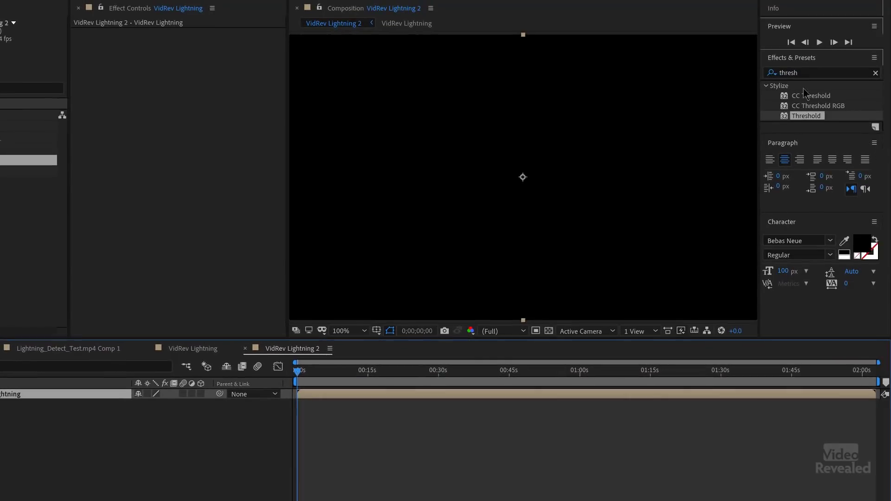
click(806, 73)
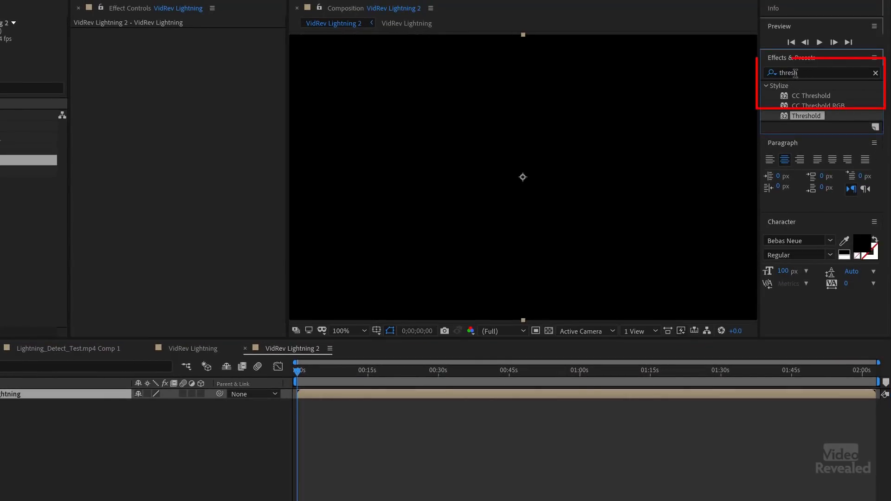
text(sample im)
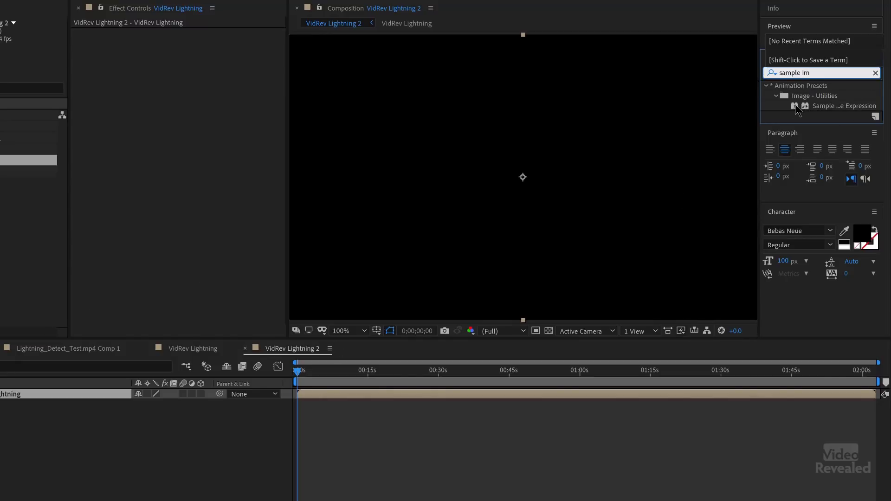
drag(797, 110, 389, 239)
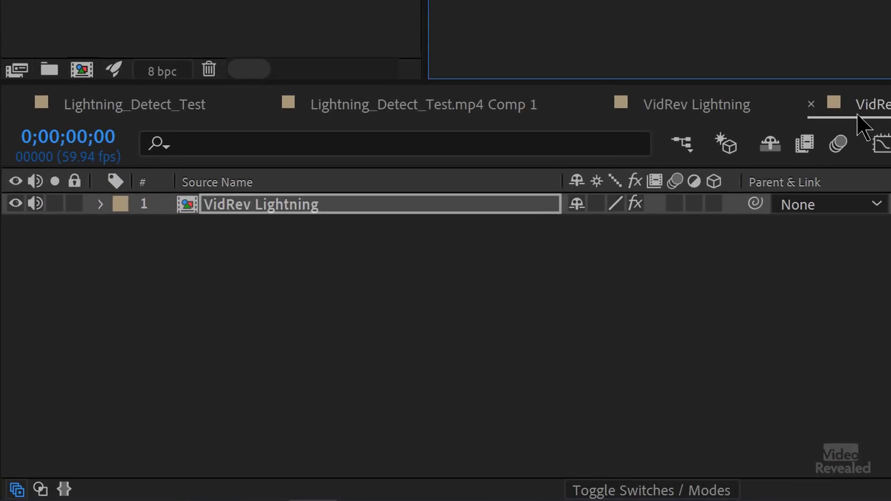
Twirl open the layer's Effects > Sample Image > Sampled Color Output expression.
click(101, 204)
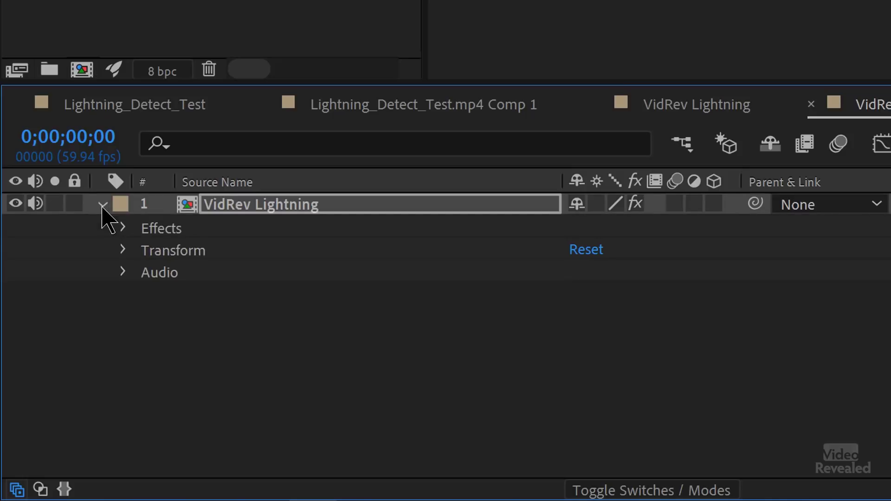
click(122, 228)
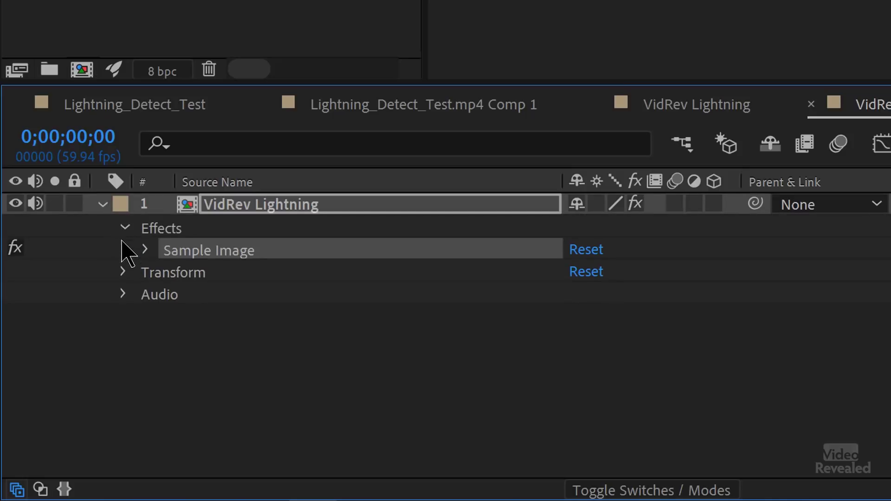
click(144, 251)
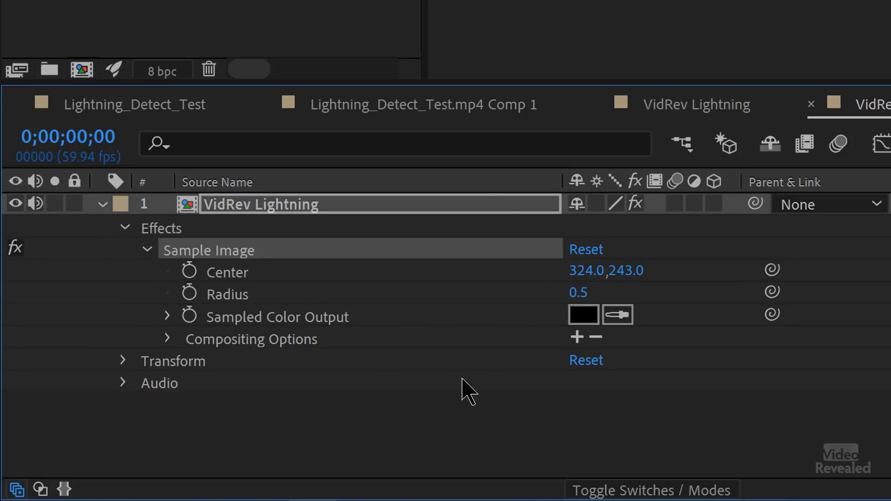
click(168, 317)
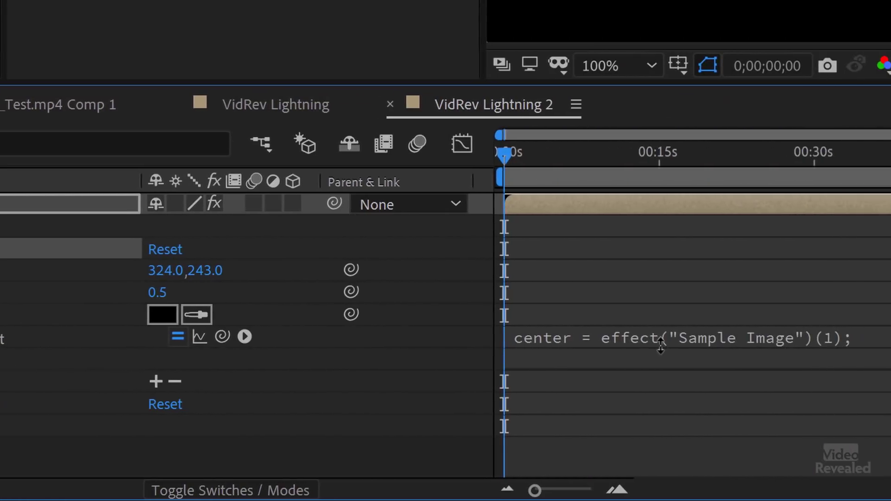
Enlarge the expression field and show the expression's value graph.
drag(661, 344, 660, 401)
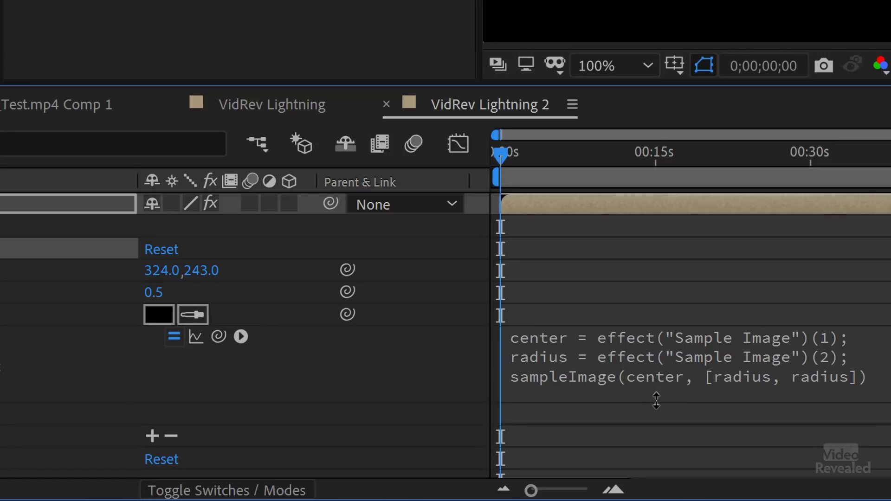
drag(657, 400, 647, 328)
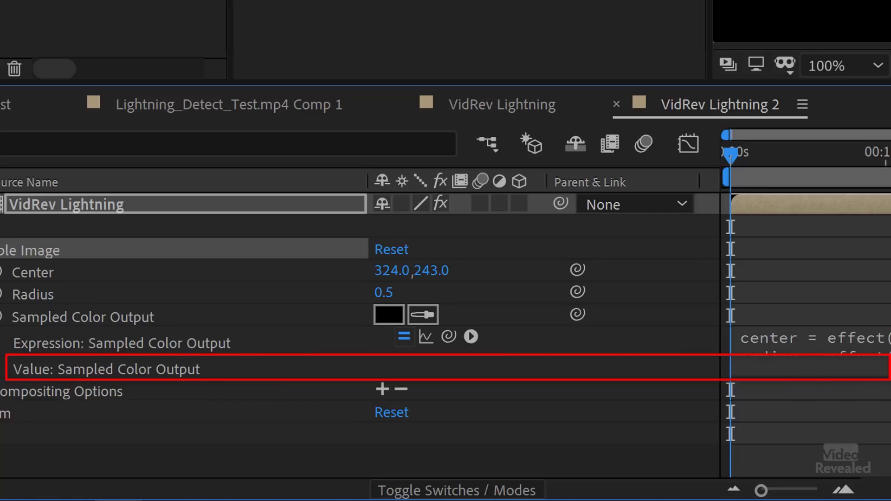
drag(876, 384, 873, 433)
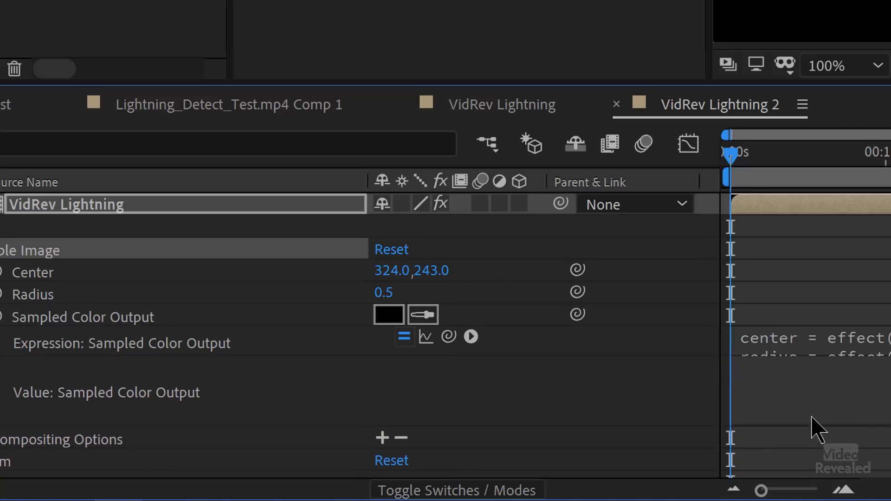
click(426, 337)
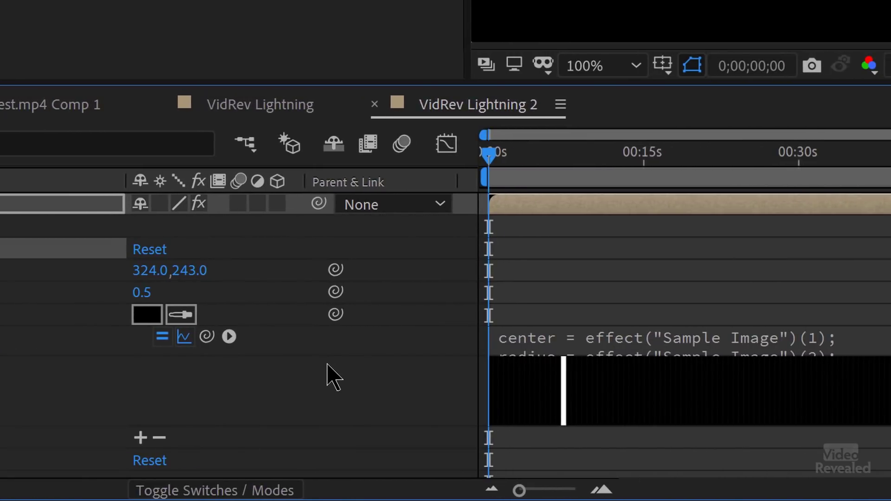
Move the playhead onto the first white flash spike in the value graph, near 7 seconds.
click(564, 154)
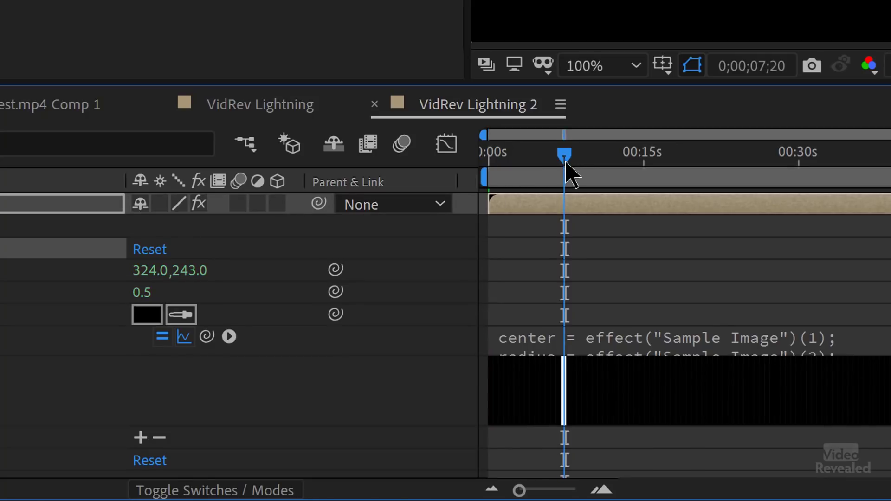
key(Home)
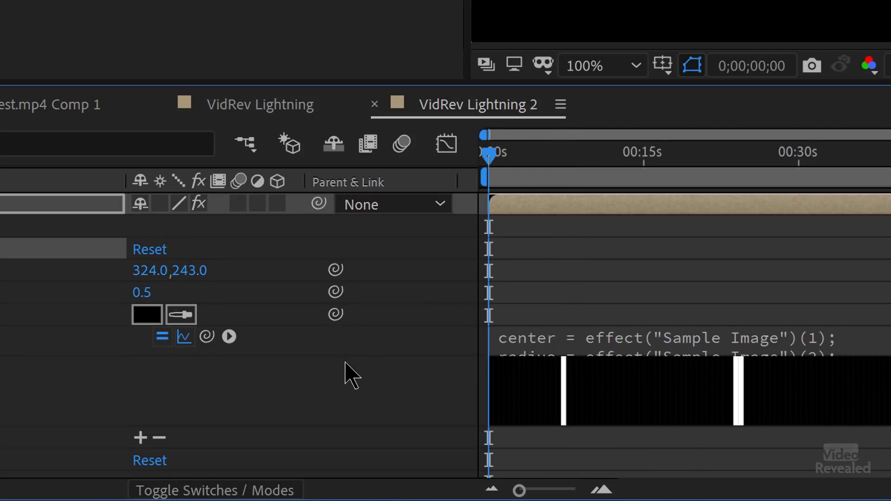
click(567, 155)
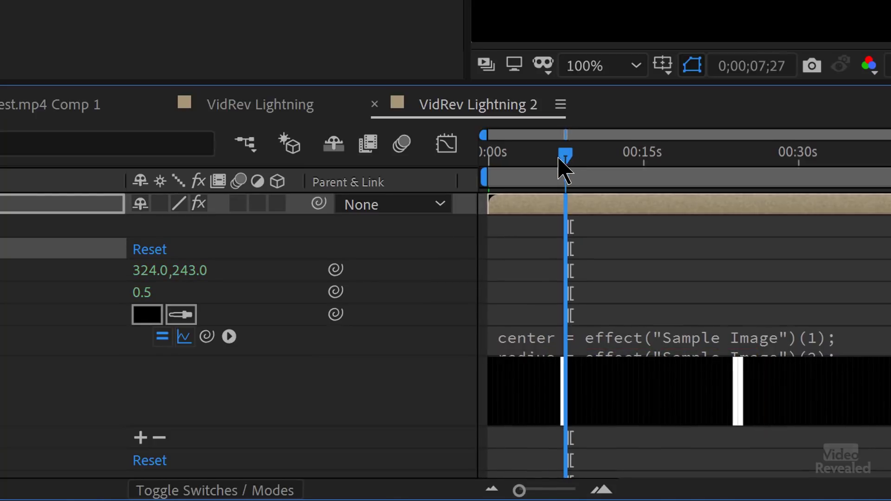
click(558, 164)
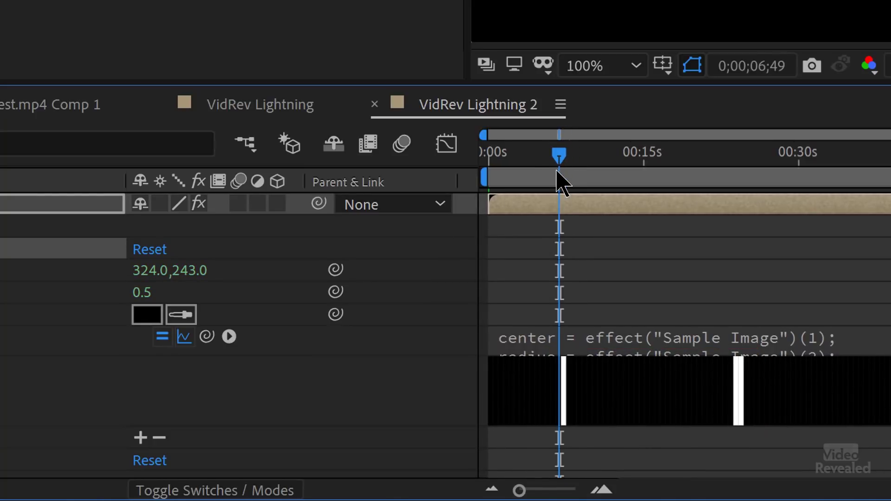
drag(557, 171, 560, 172)
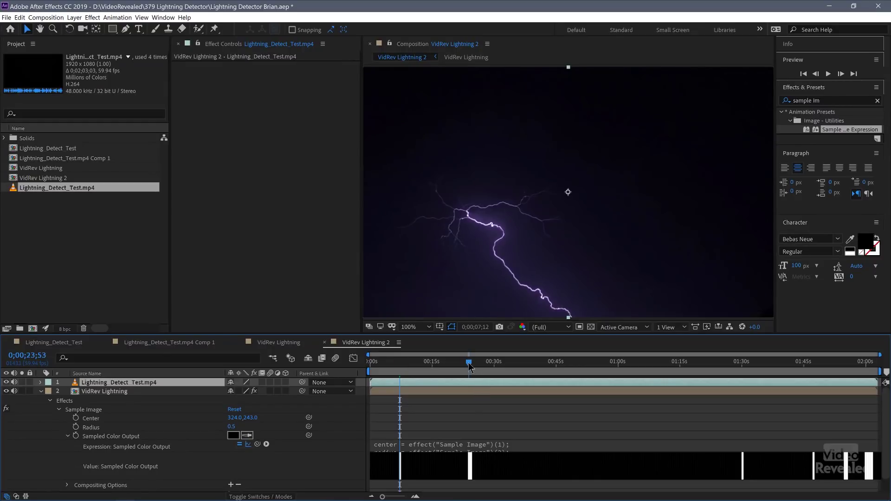
Set the time to the flash at 0;00;24;15 and open the precomp to inspect its Threshold effect.
click(469, 363)
drag(468, 364, 471, 365)
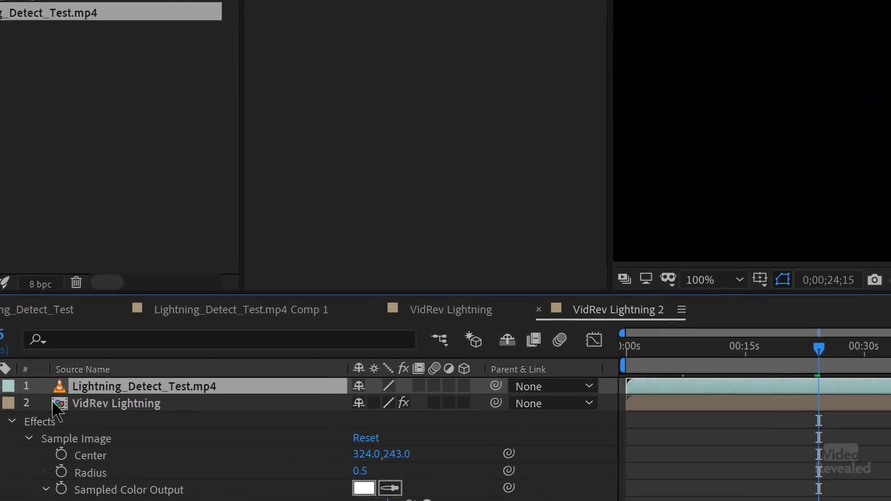
double_click(58, 405)
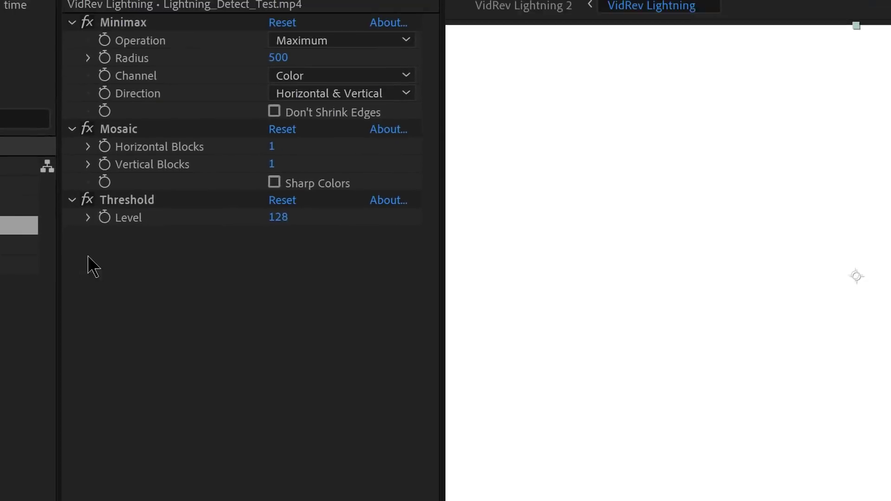
click(88, 201)
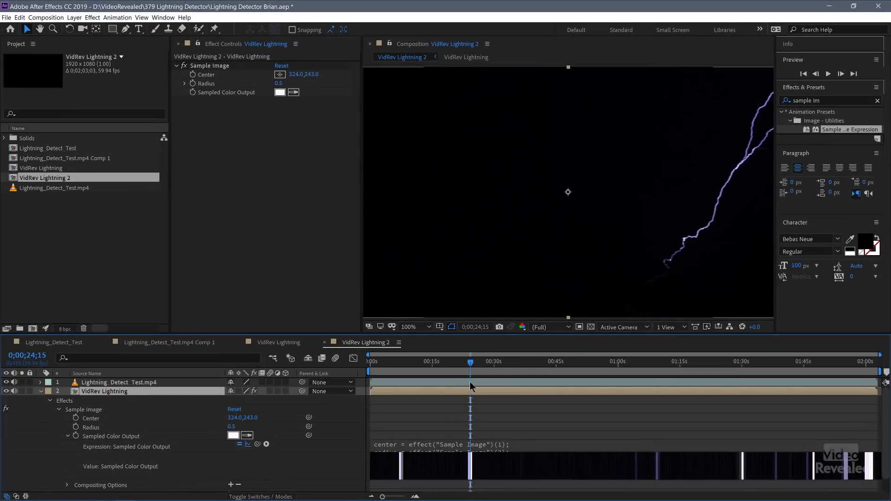
Add a layer marker to Lightning_Detect_Test.mp4 at 0;00;24;15, then select the VidRev Lightning layer.
click(471, 382)
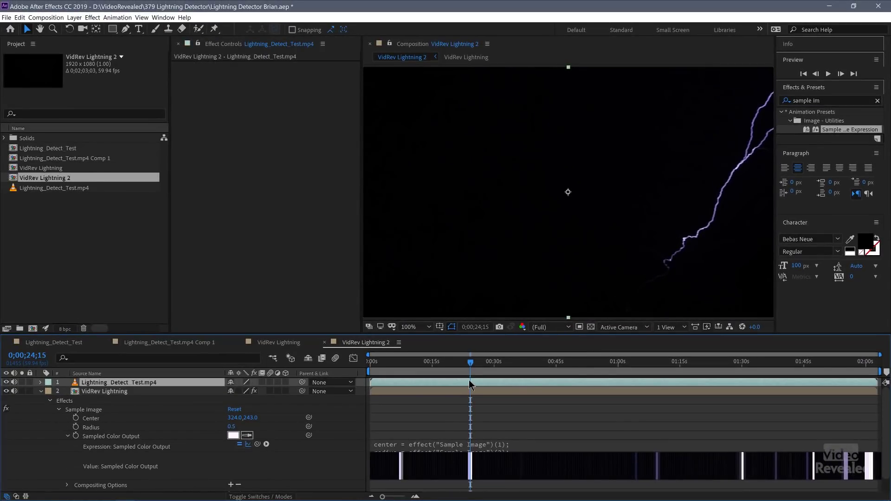
right_click(469, 381)
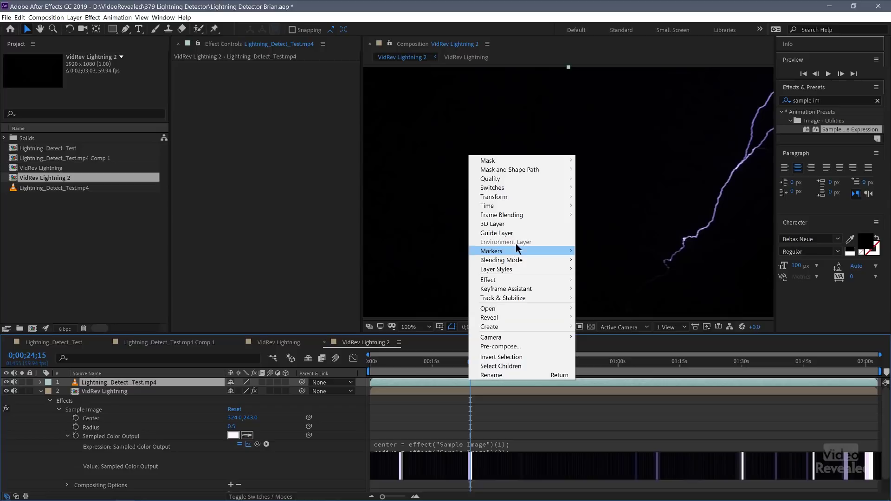
mouse_move(533, 251)
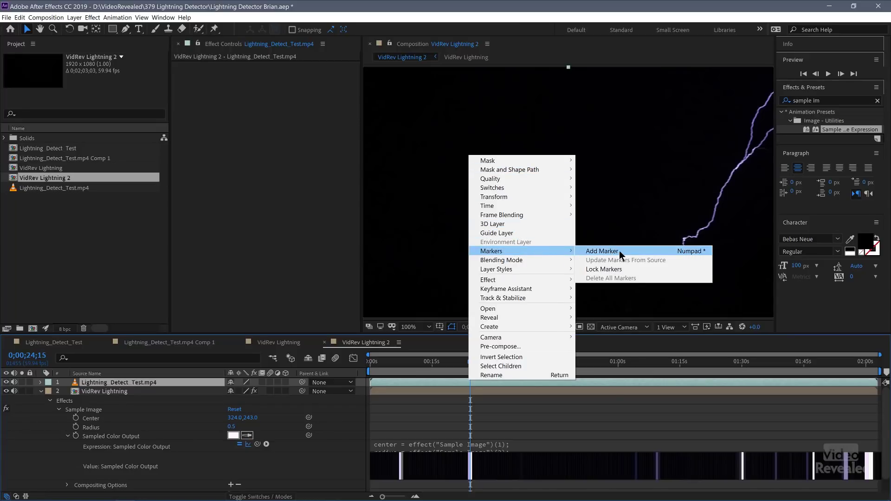
click(617, 252)
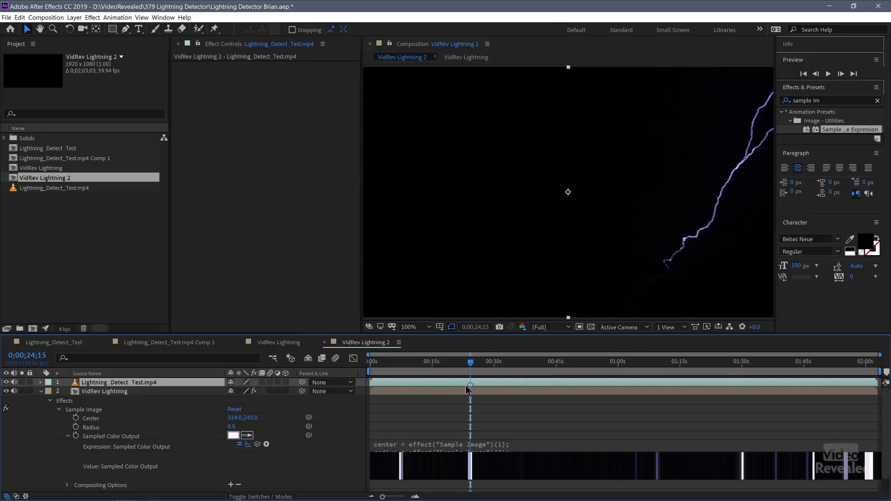
click(105, 392)
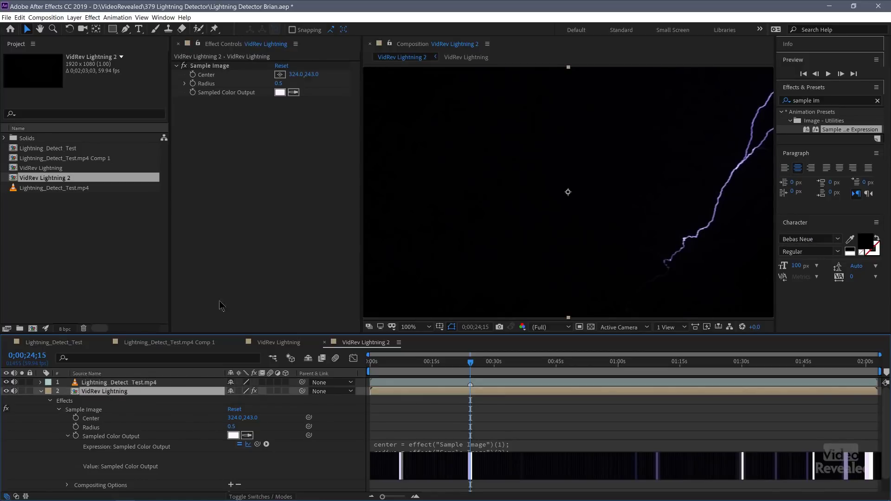